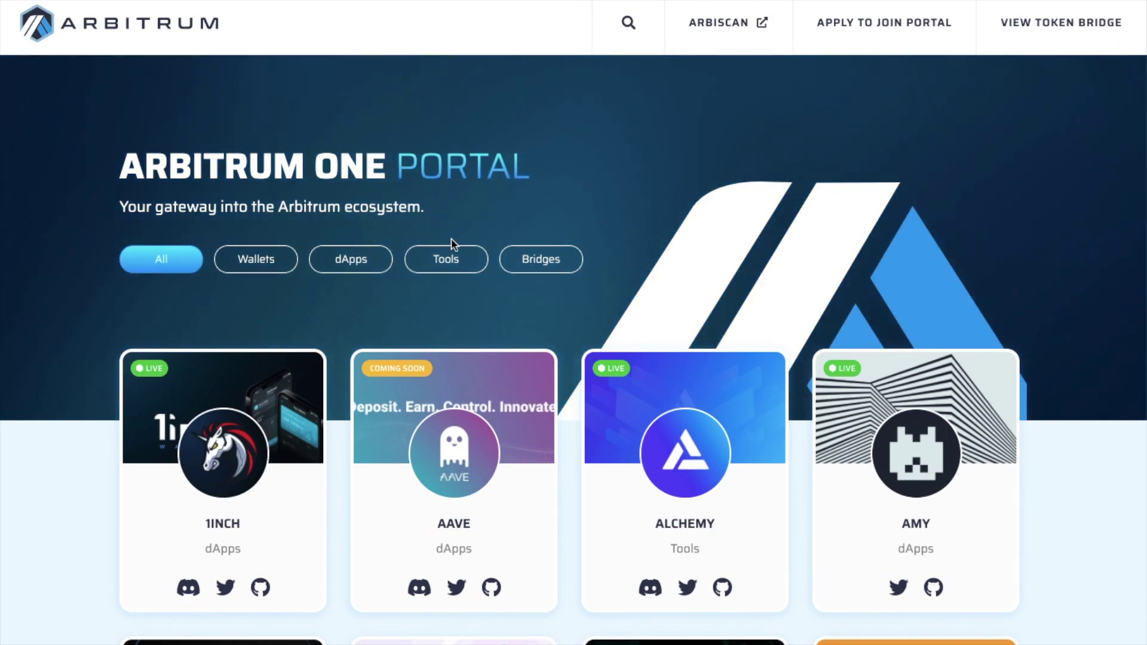
Step: Filter the Arbitrum Portal directory to dApps and scroll down through the dApp cards
left_click(345, 266)
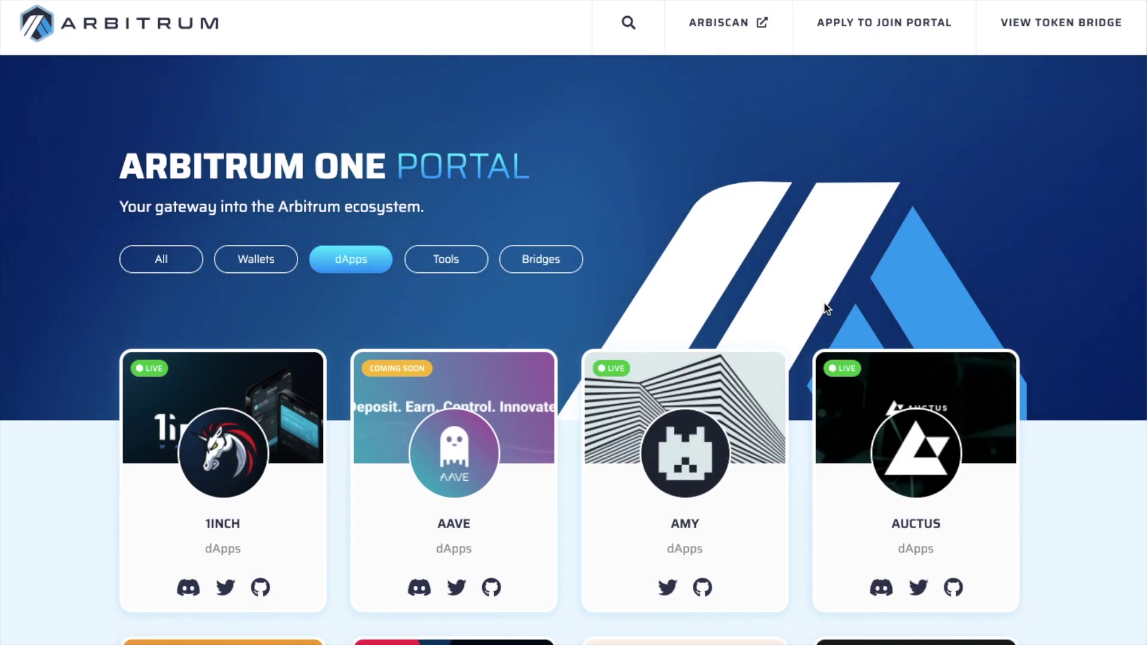
scroll(826, 308, "down", 8)
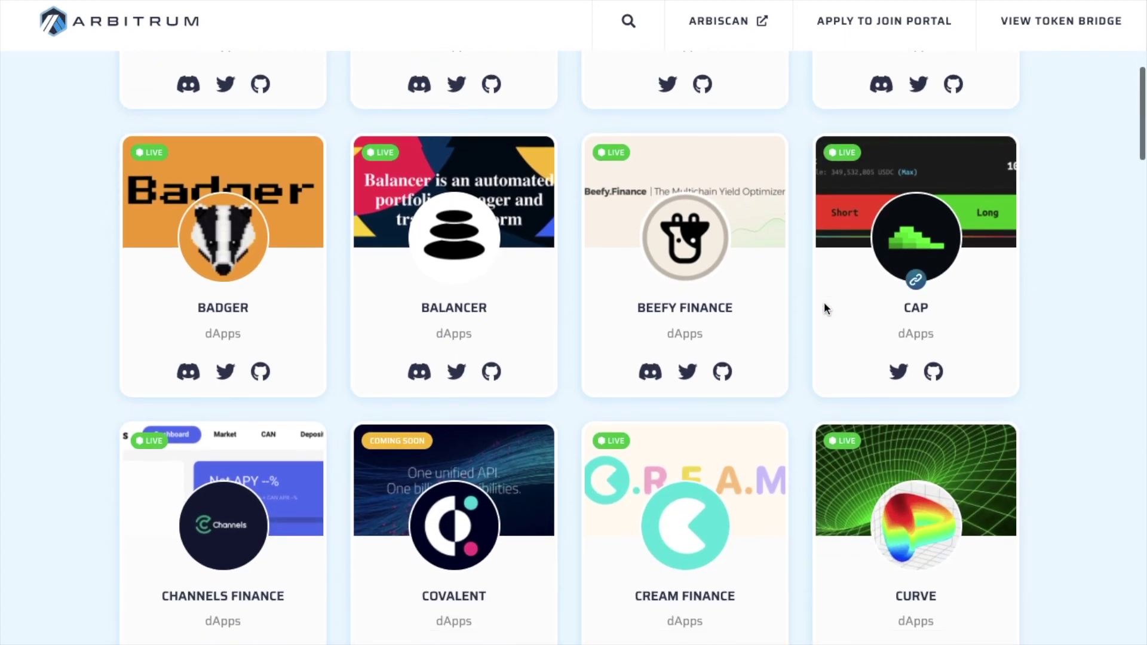
scroll(825, 308, "down", 20)
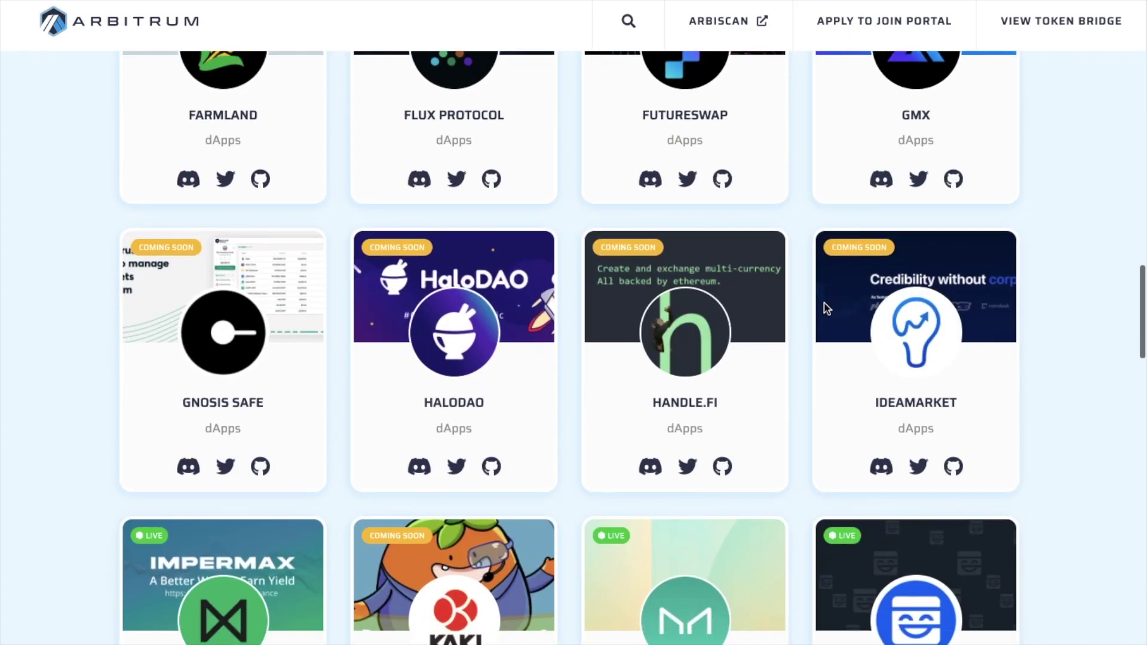
scroll(826, 308, "down", 12)
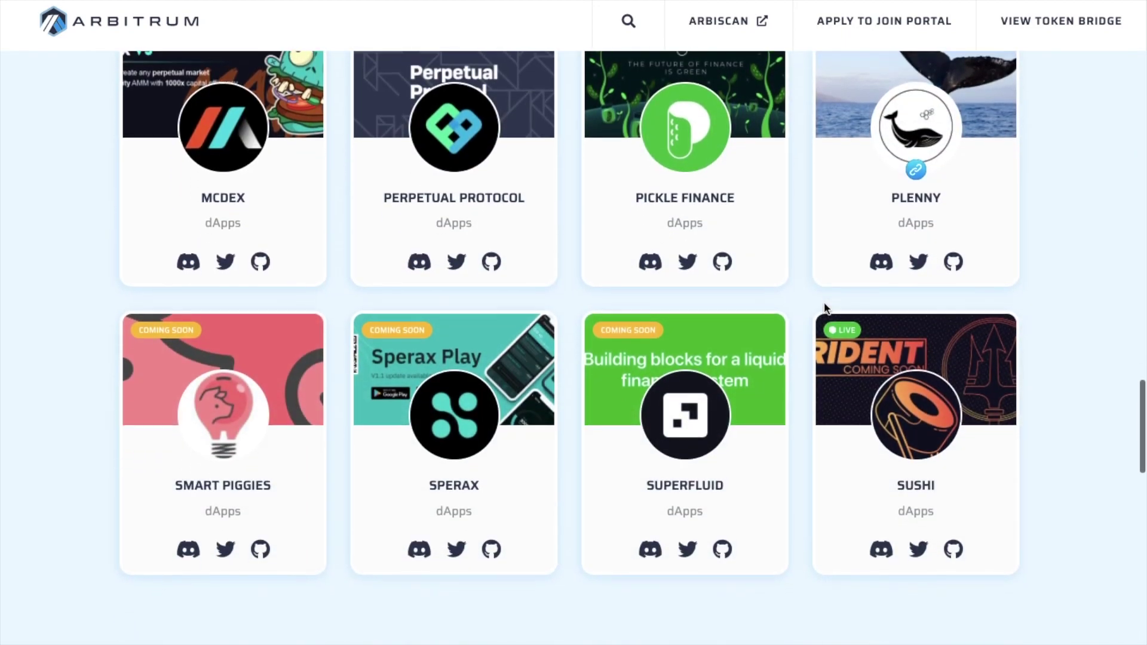
scroll(825, 309, "down", 4)
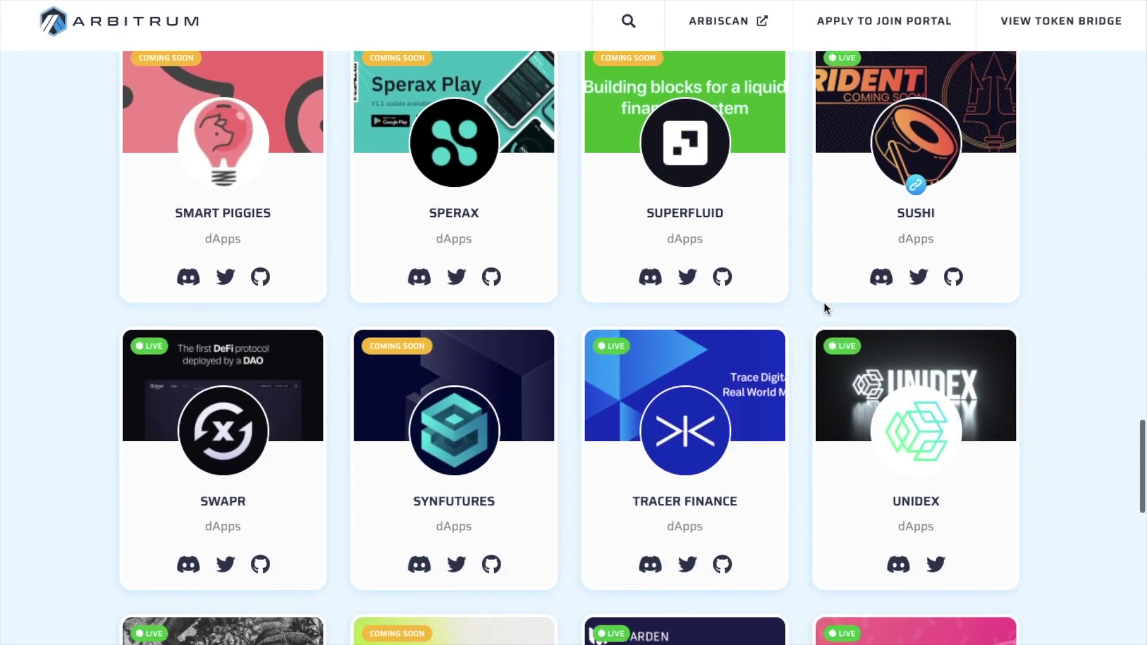
scroll(824, 303, "down", 5)
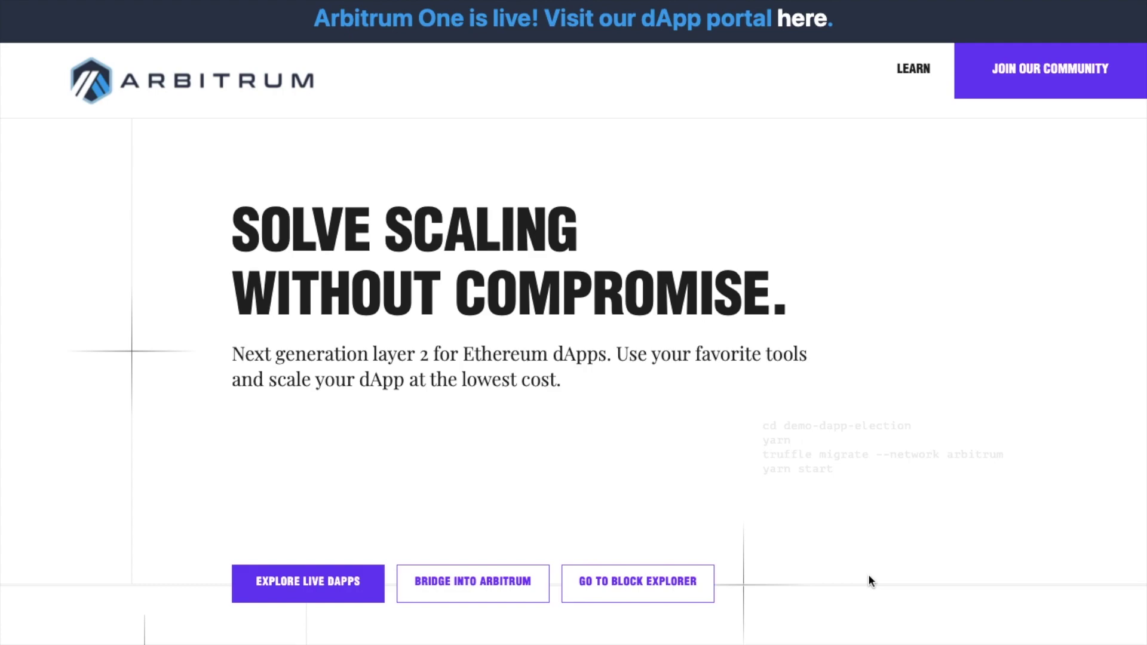
Step: Go from the Arbitrum home page to the Arbitrum token bridge
left_click(470, 591)
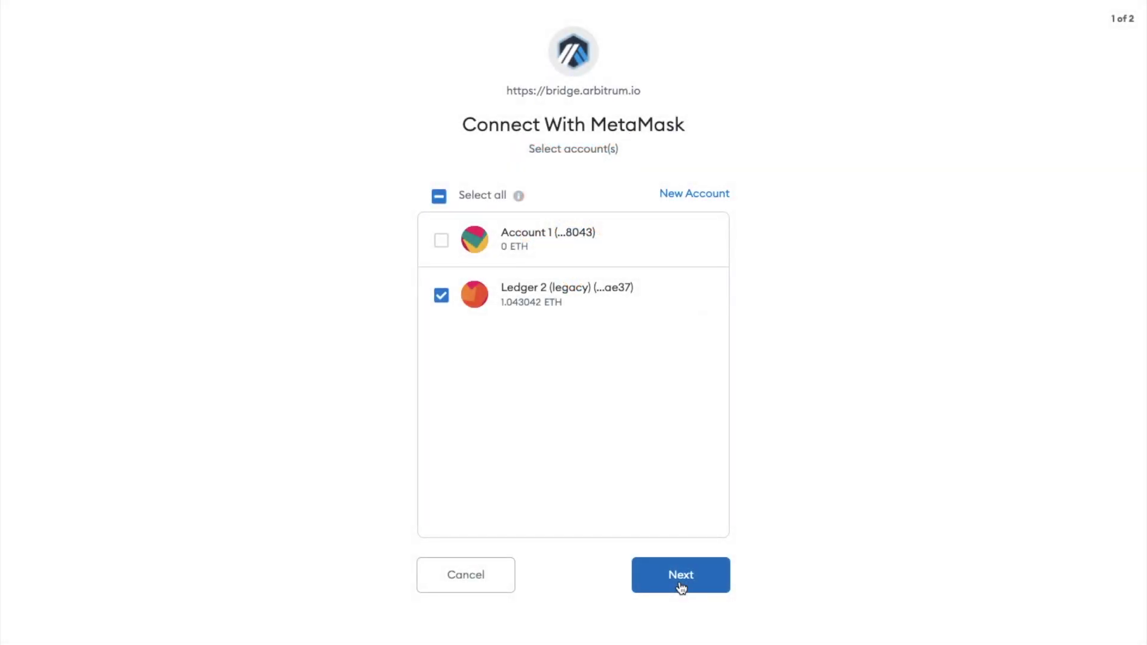
Step: Connect the Ledger account with 1.043 ETH to the bridge, then open MetaMask's Custom RPC form
left_click(681, 583)
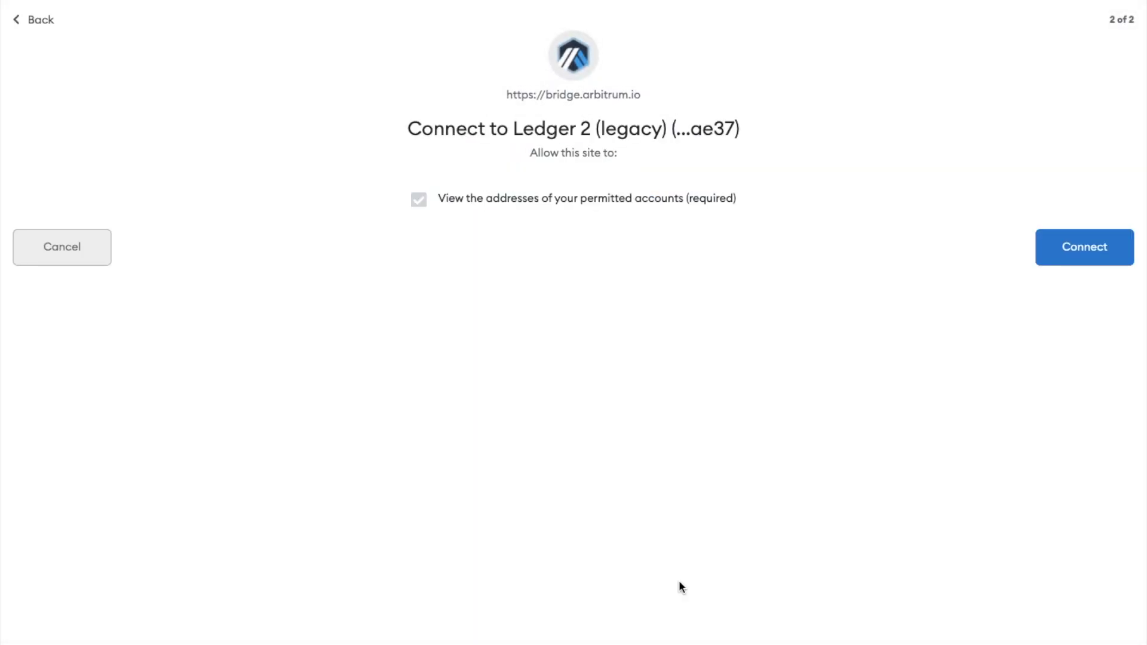
left_click(1065, 258)
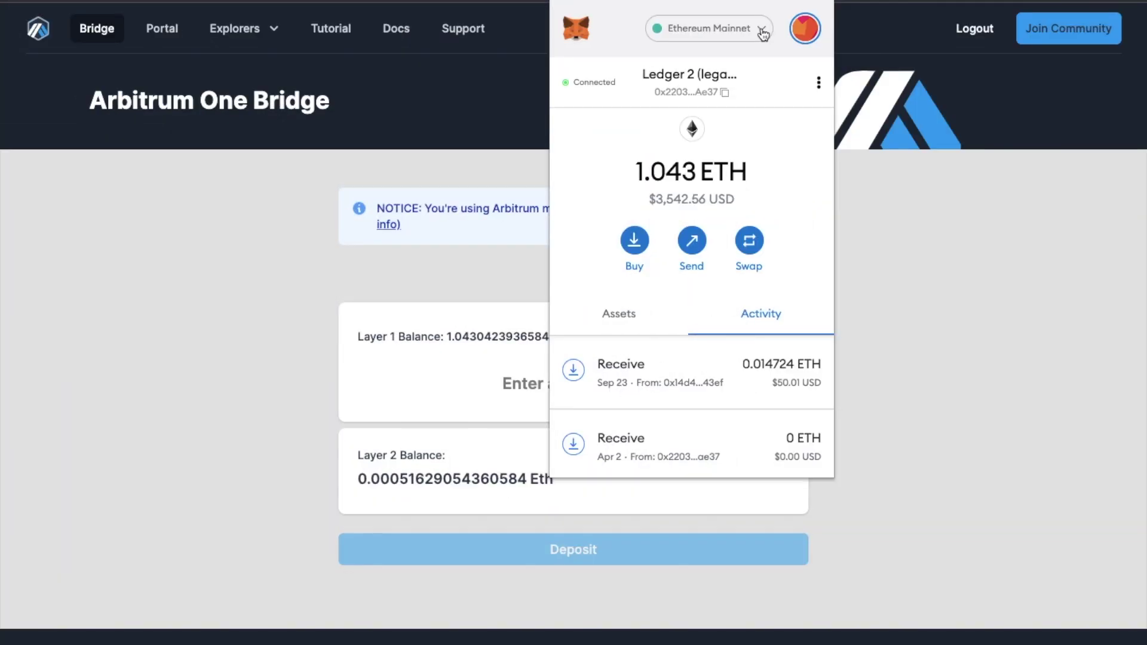
left_click(762, 30)
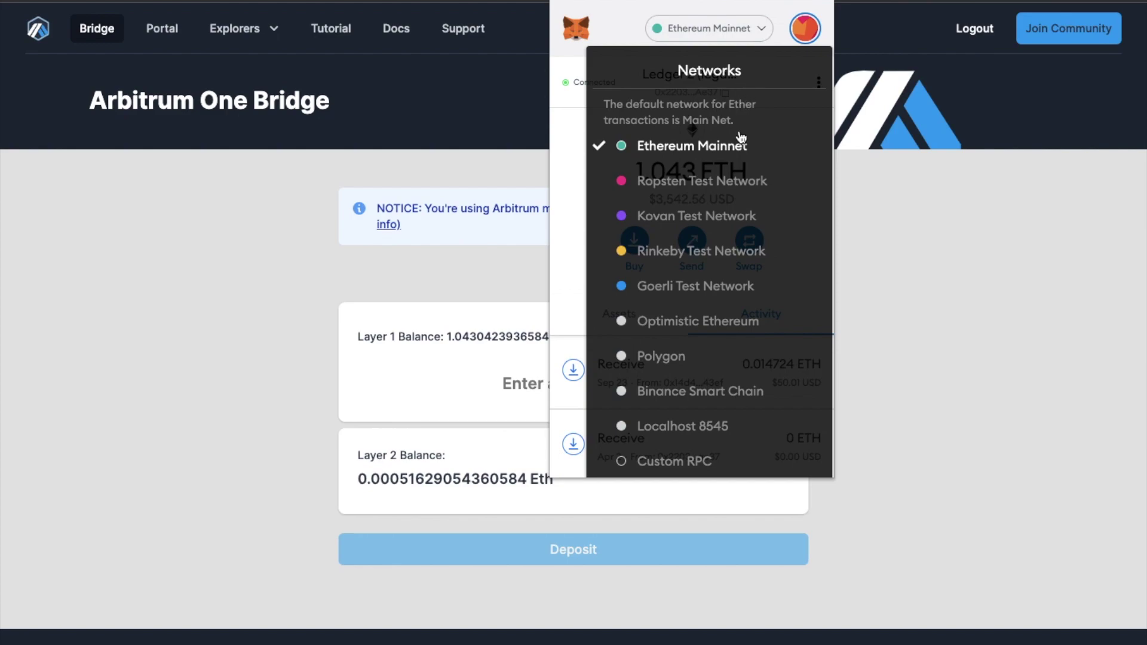
left_click(696, 460)
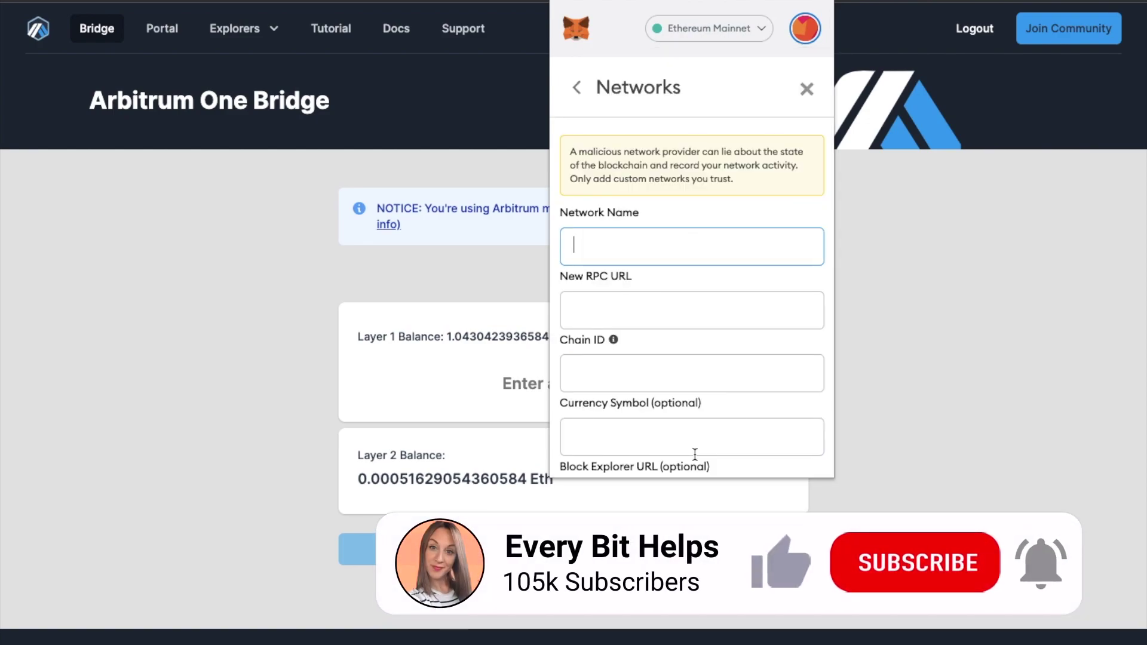
scroll(694, 454, "down", 2)
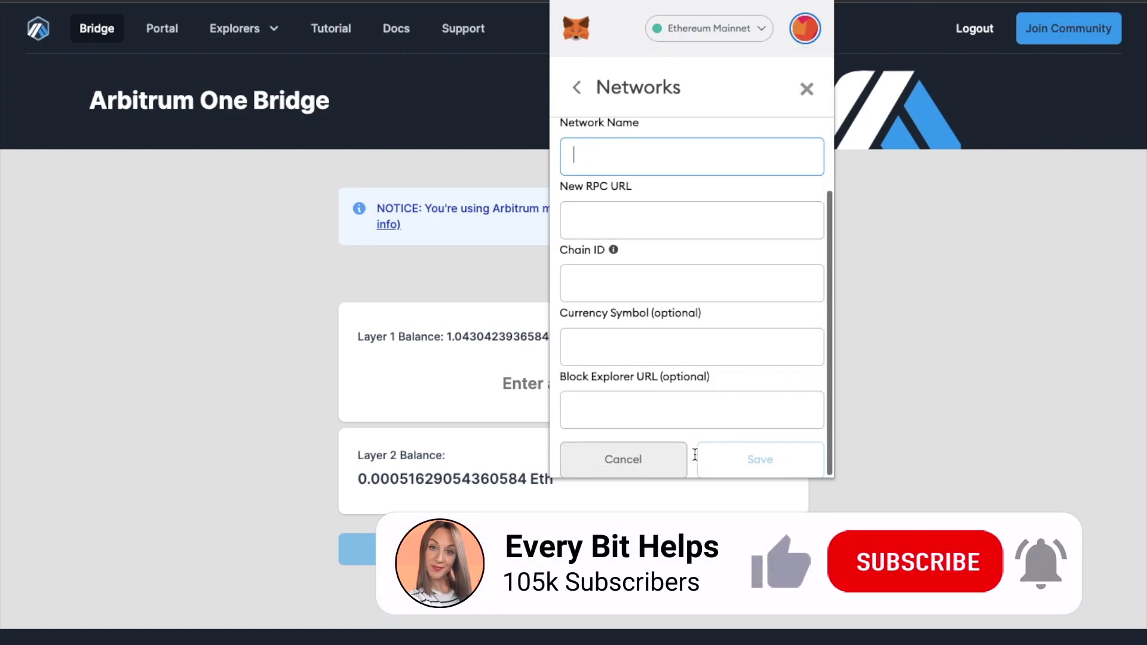
scroll(695, 454, "up", 2)
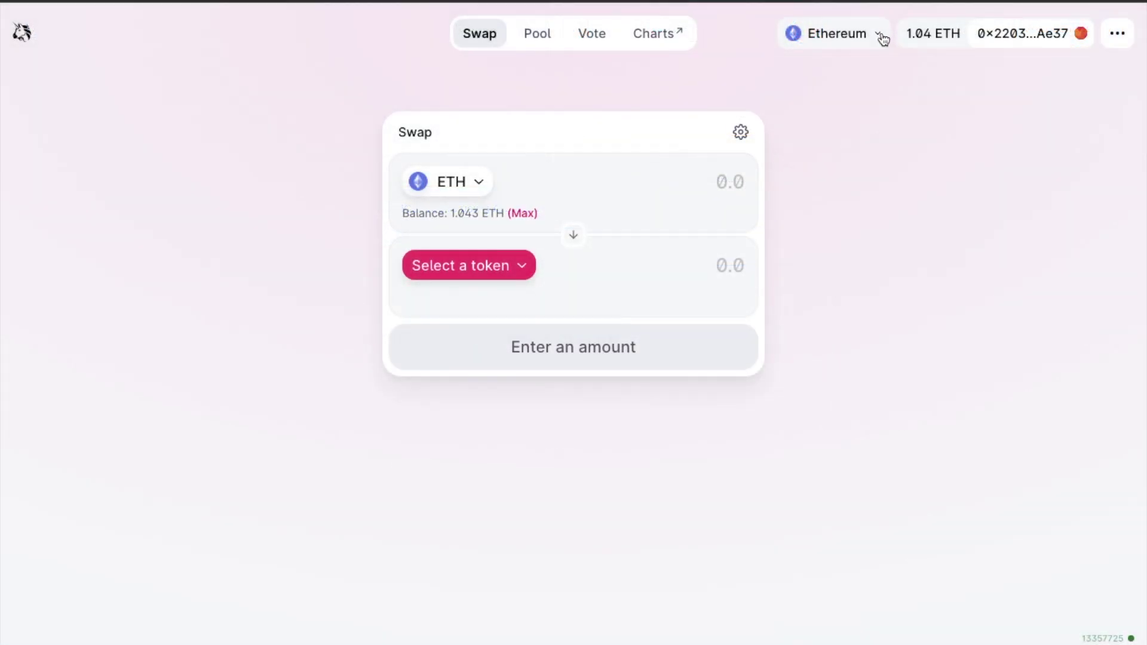
Step: Pick Arbitrum in Uniswap's network selector so MetaMask adds the Arbitrum network
mouse_move(883, 39)
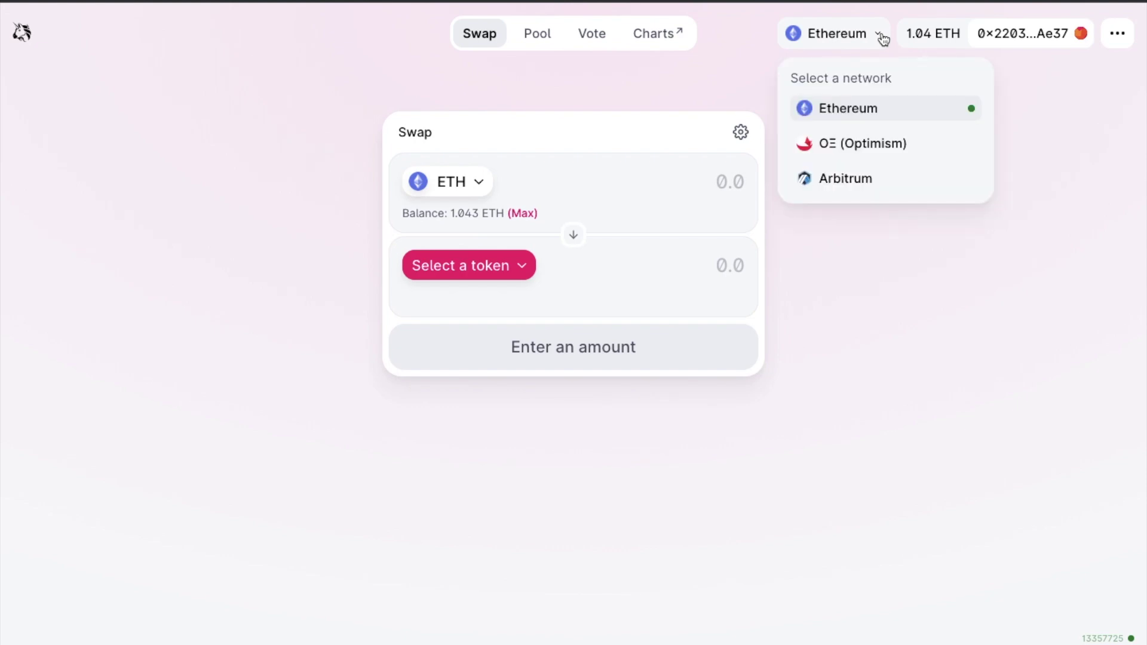
left_click(856, 184)
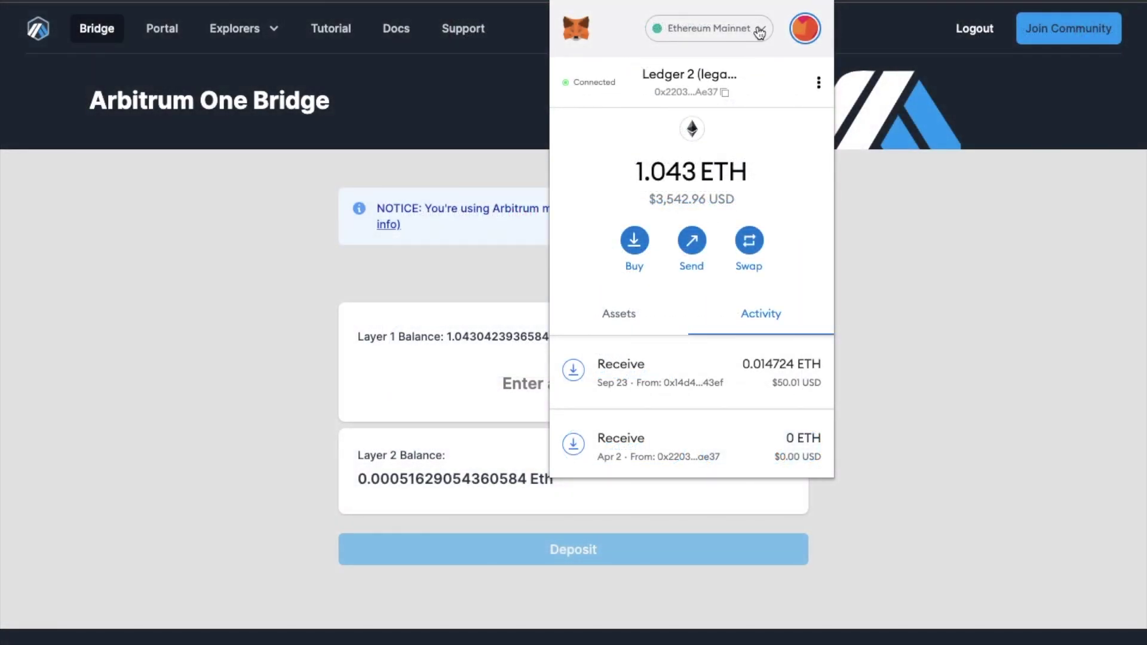
Step: Change MetaMask's network from Ethereum Mainnet to Arbitrum
left_click(760, 33)
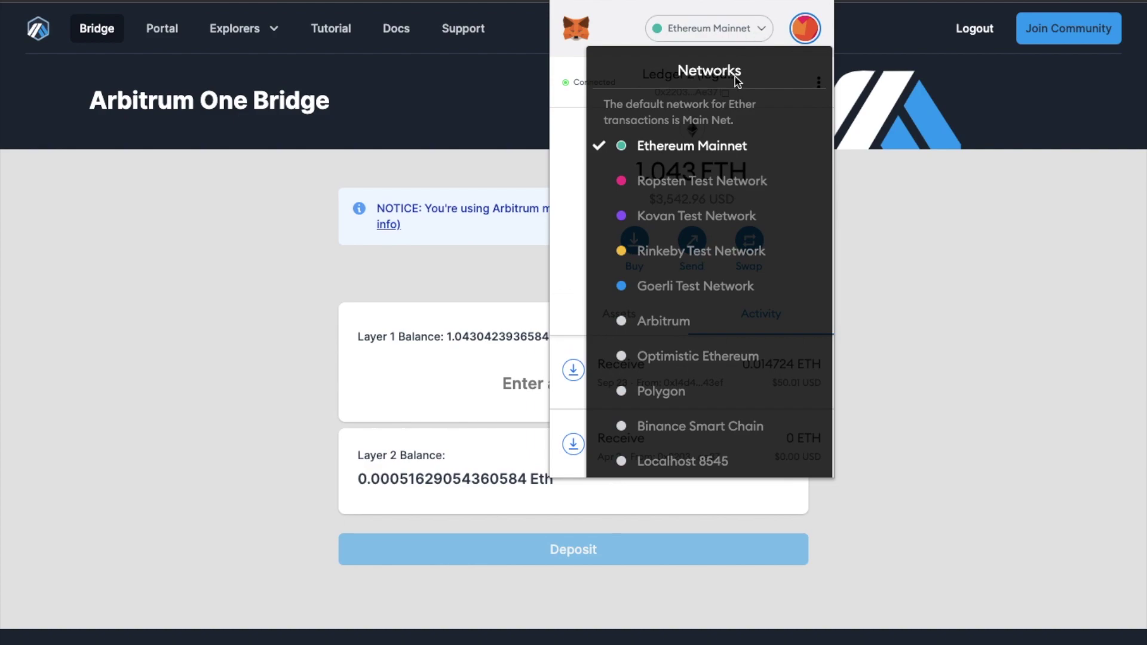
left_click(681, 329)
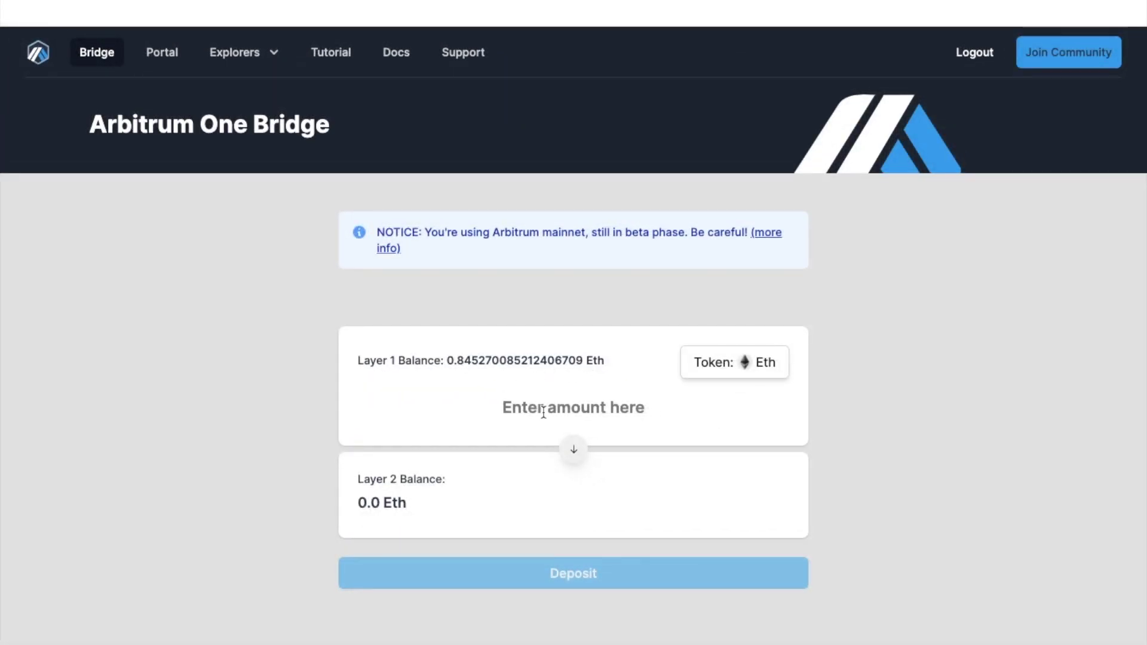
Step: Enter 0.5 as the ETH amount in the bridge deposit form
left_click(572, 405)
type("0.5")
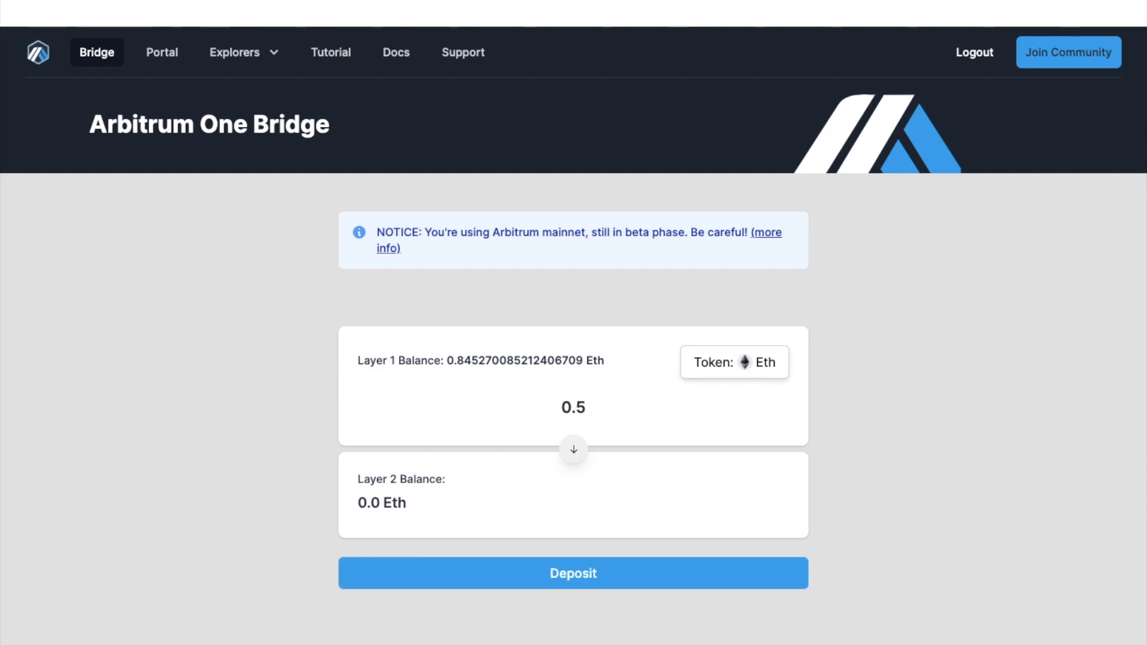
Step: Submit the 0.5 ETH deposit so MetaMask shows its confirmation
left_click(579, 583)
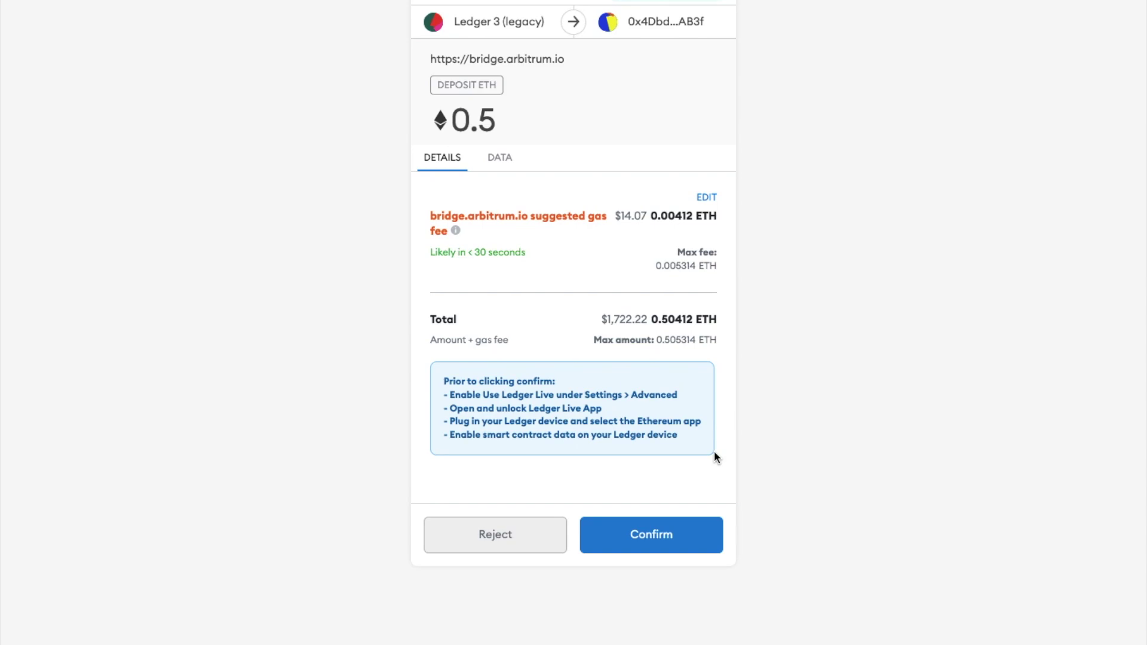
Step: Review the deposit's gas fee priority and advanced gas limit settings in MetaMask
left_click(708, 199)
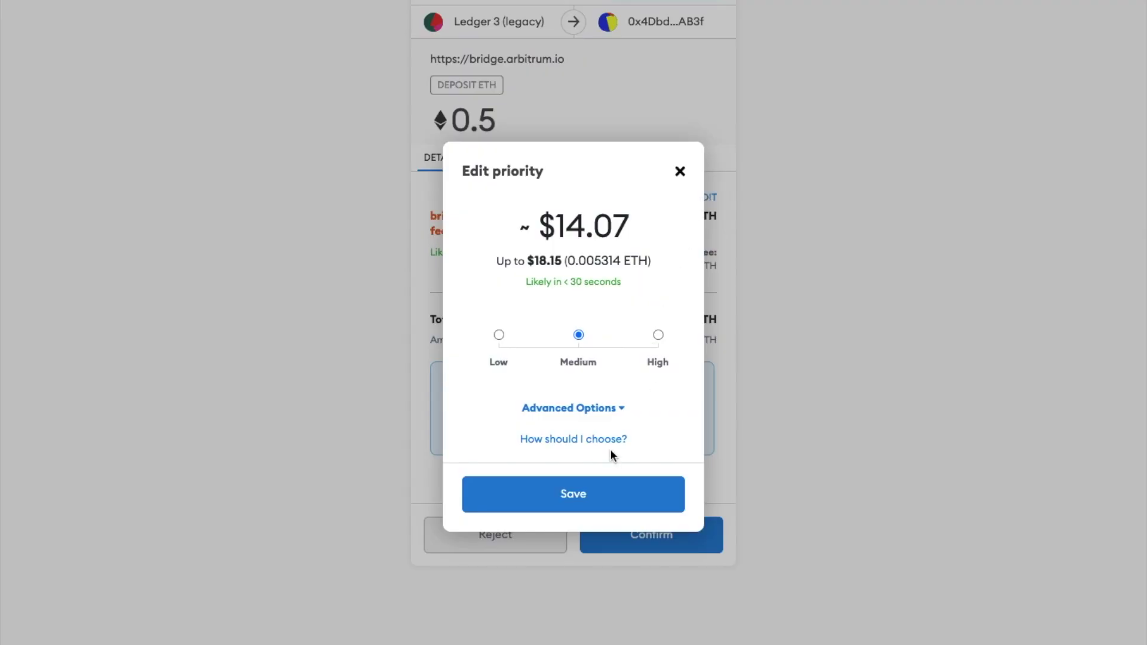
left_click(604, 410)
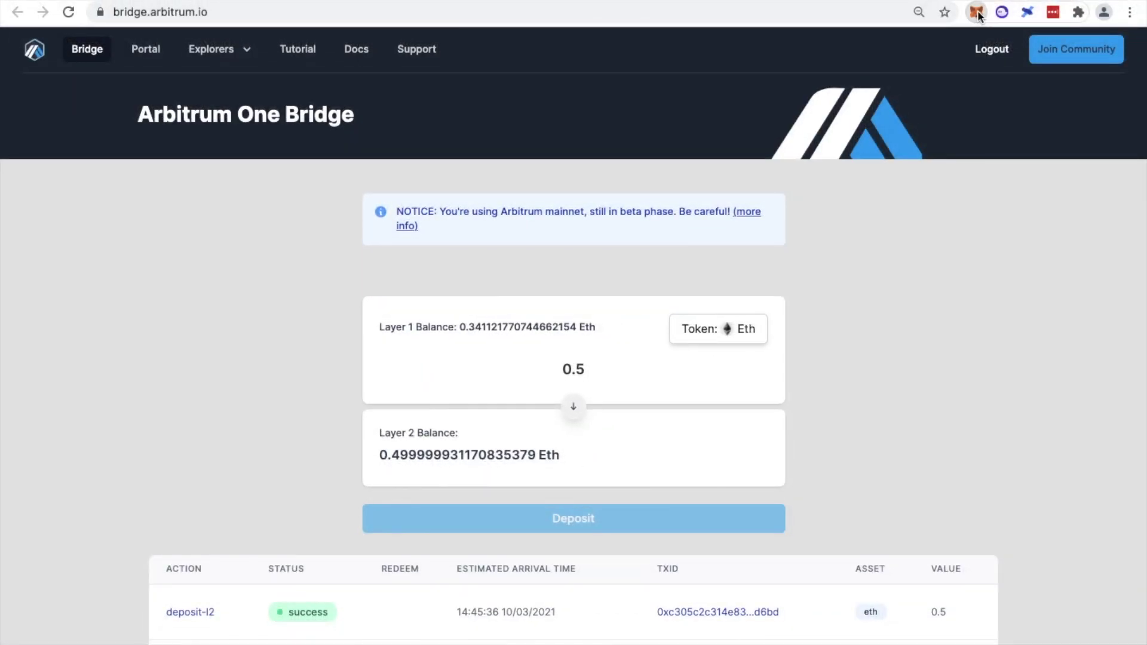
Step: Switch the MetaMask wallet network to arb1
left_click(977, 12)
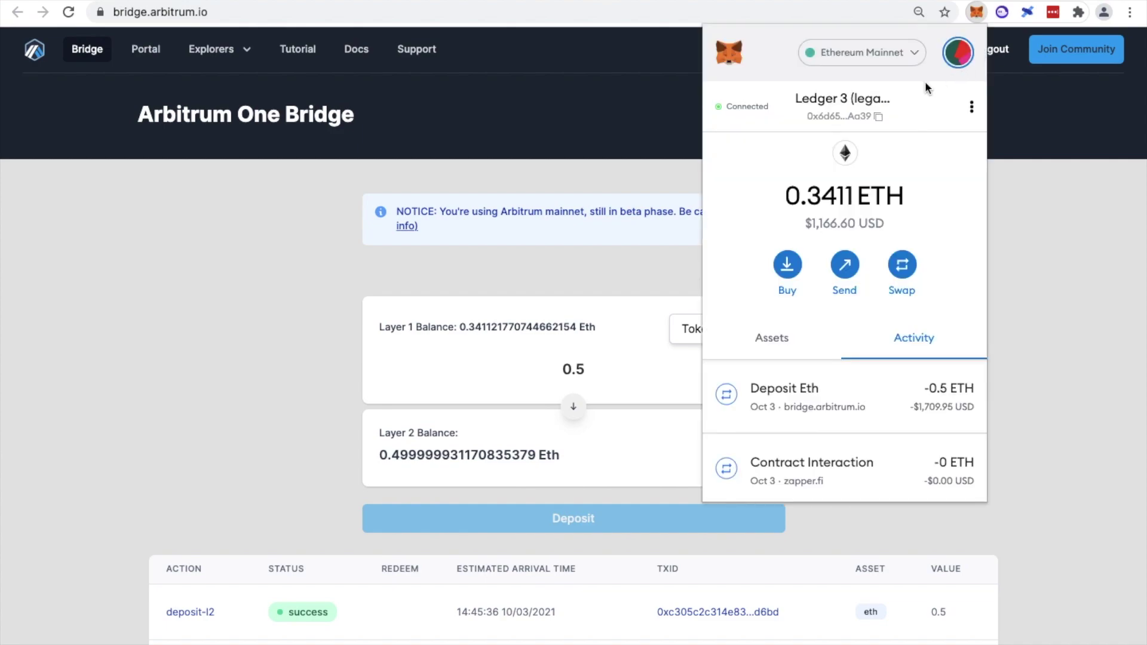
left_click(899, 53)
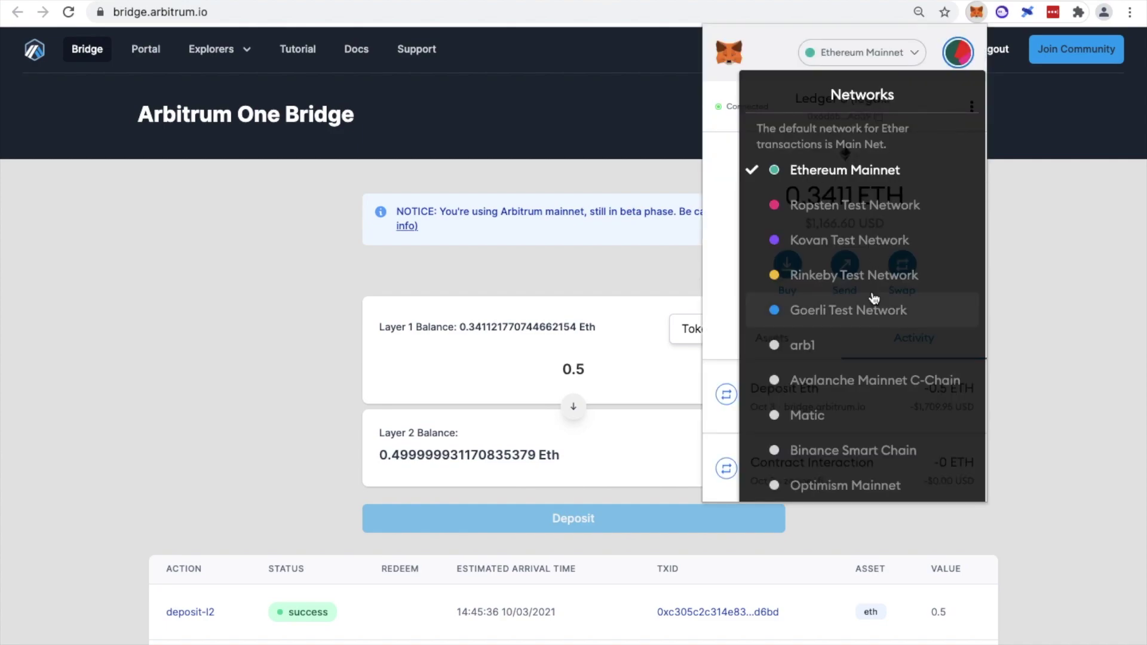
scroll(811, 263, "down", 1)
left_click(810, 263)
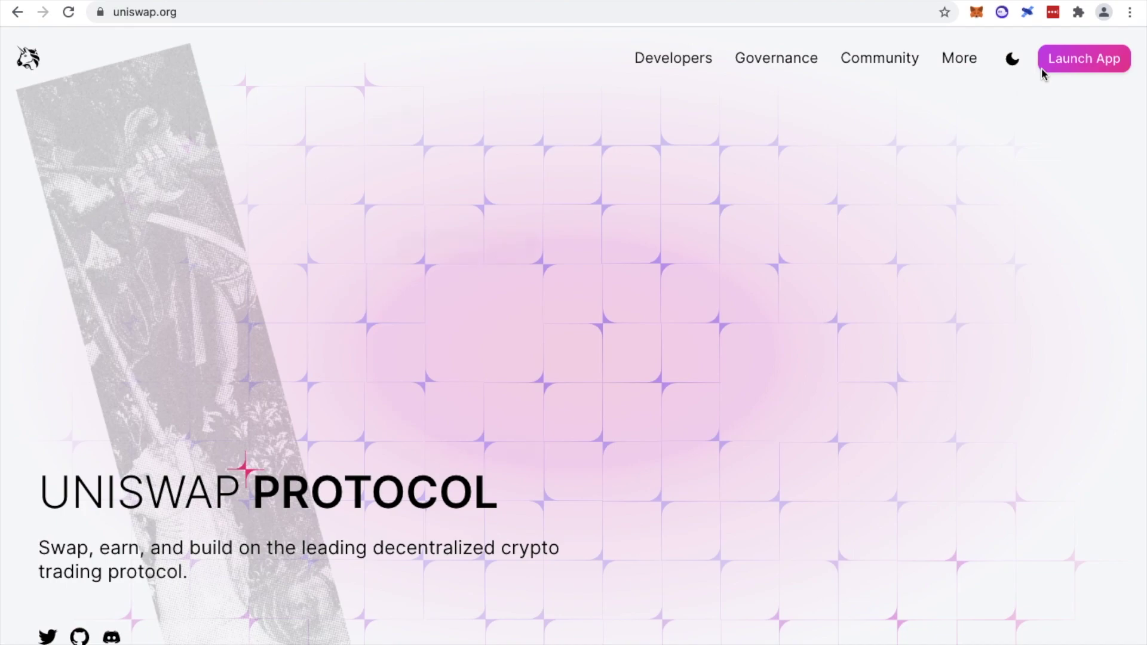
Step: Launch the Uniswap swap app, check Arbitrum is the selected network, and open the output token list
left_click(1042, 67)
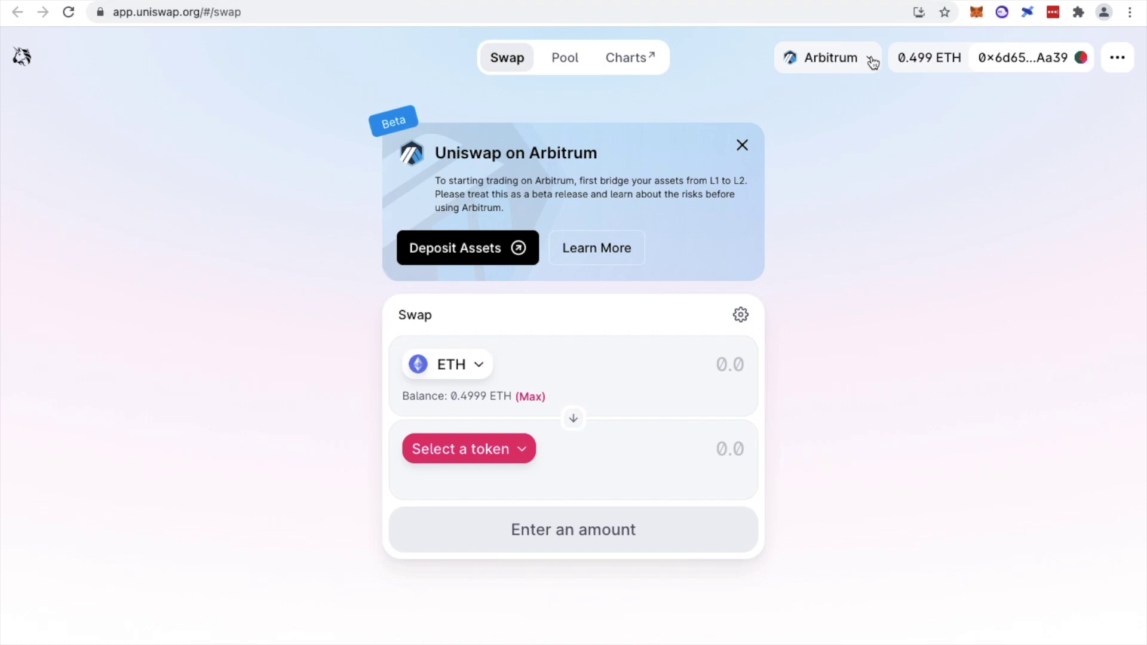
left_click(873, 63)
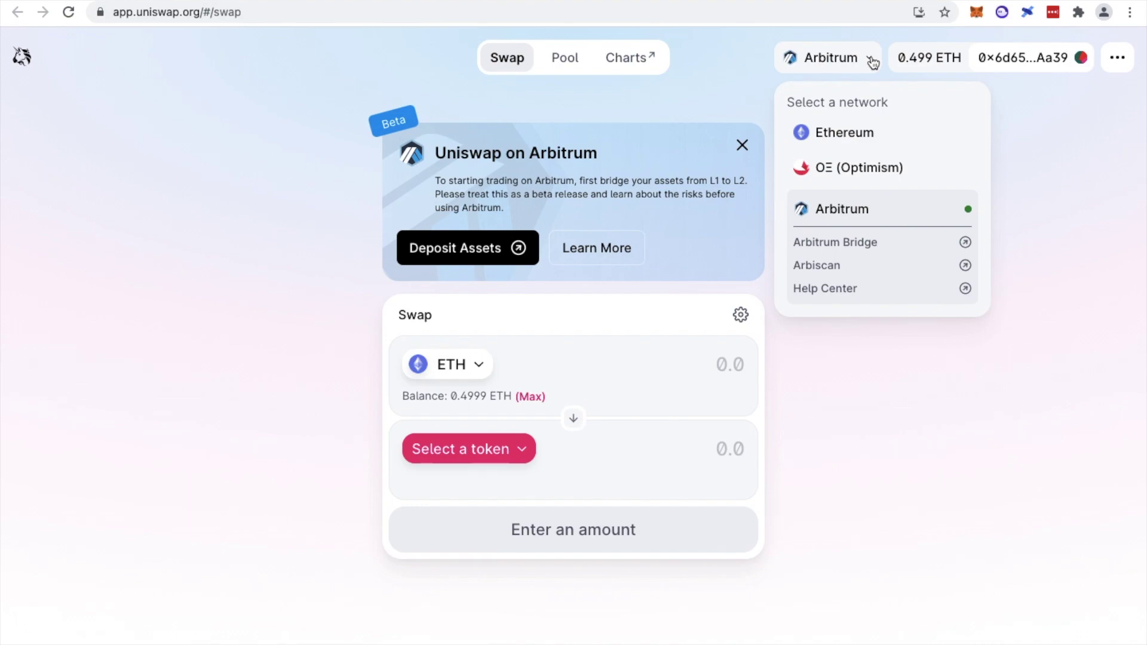
left_click(1010, 121)
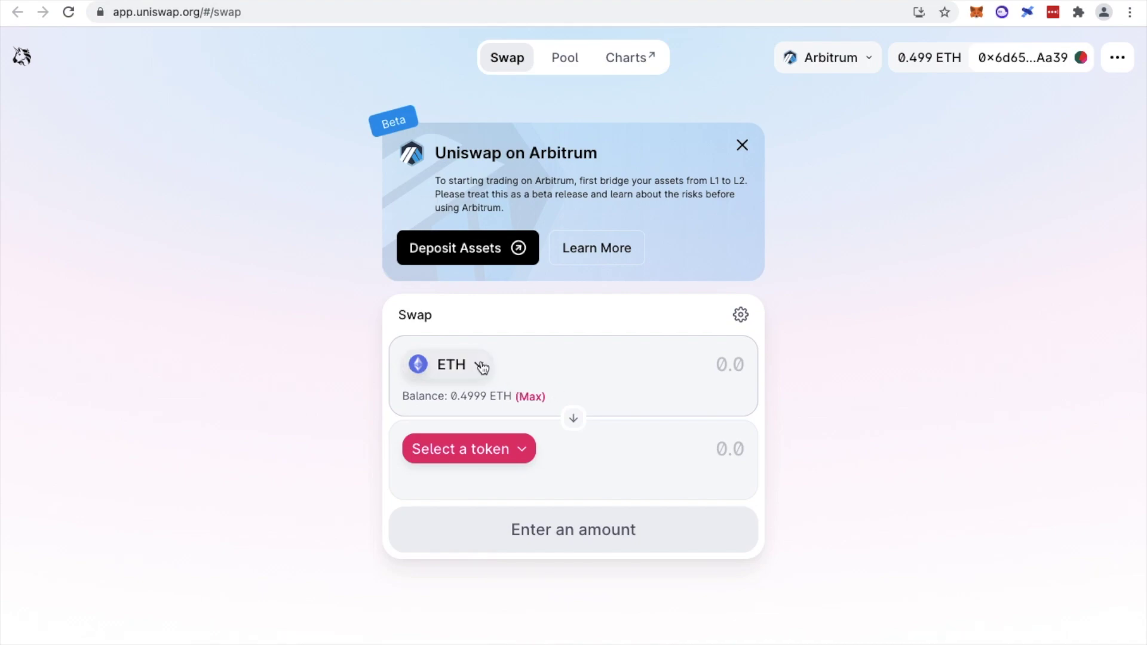
left_click(503, 454)
Step: Scroll the token list and pick DAI as the token to receive for the 0.4 ETH swap
scroll(547, 436, "down", 1)
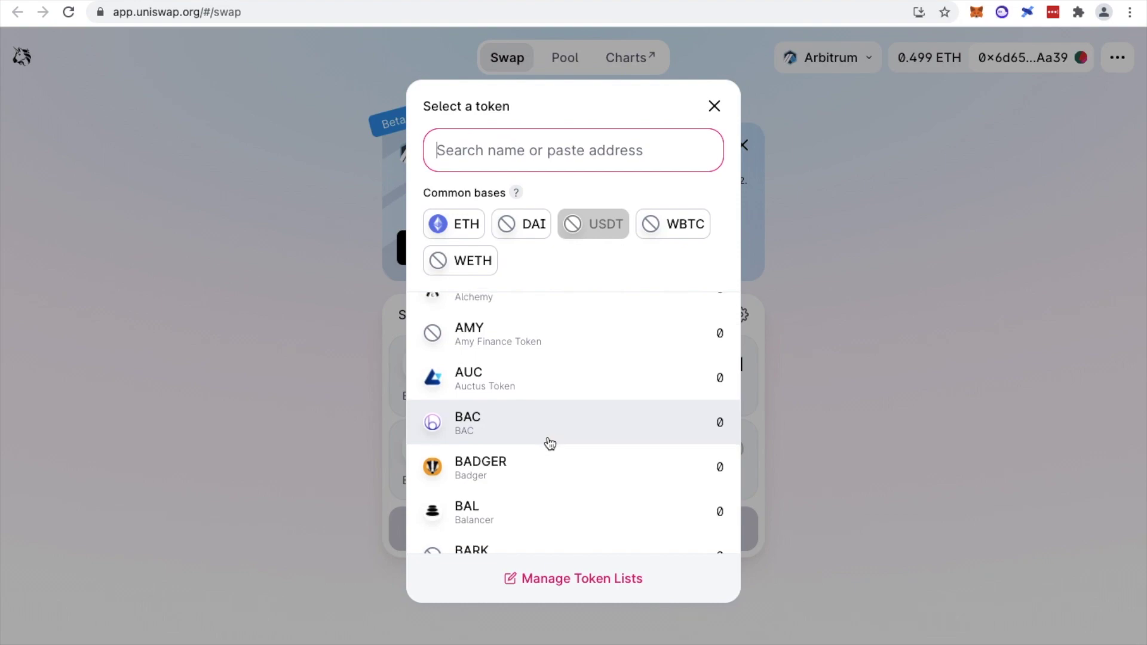
scroll(549, 442, "down", 3)
scroll(548, 441, "down", 4)
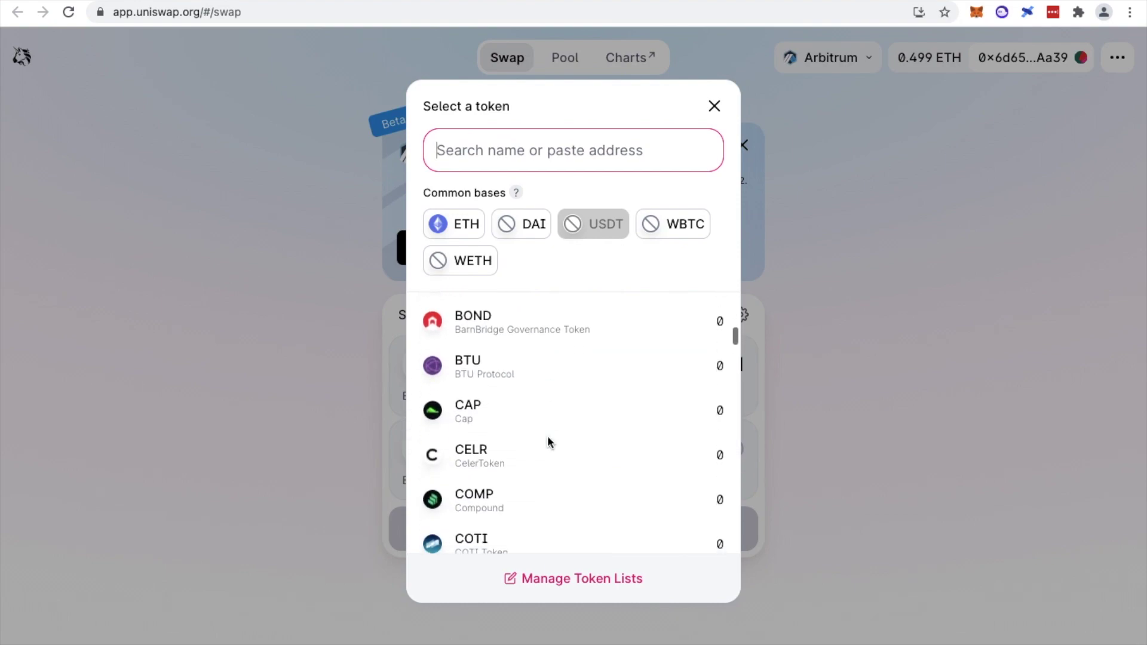
scroll(548, 440, "down", 2)
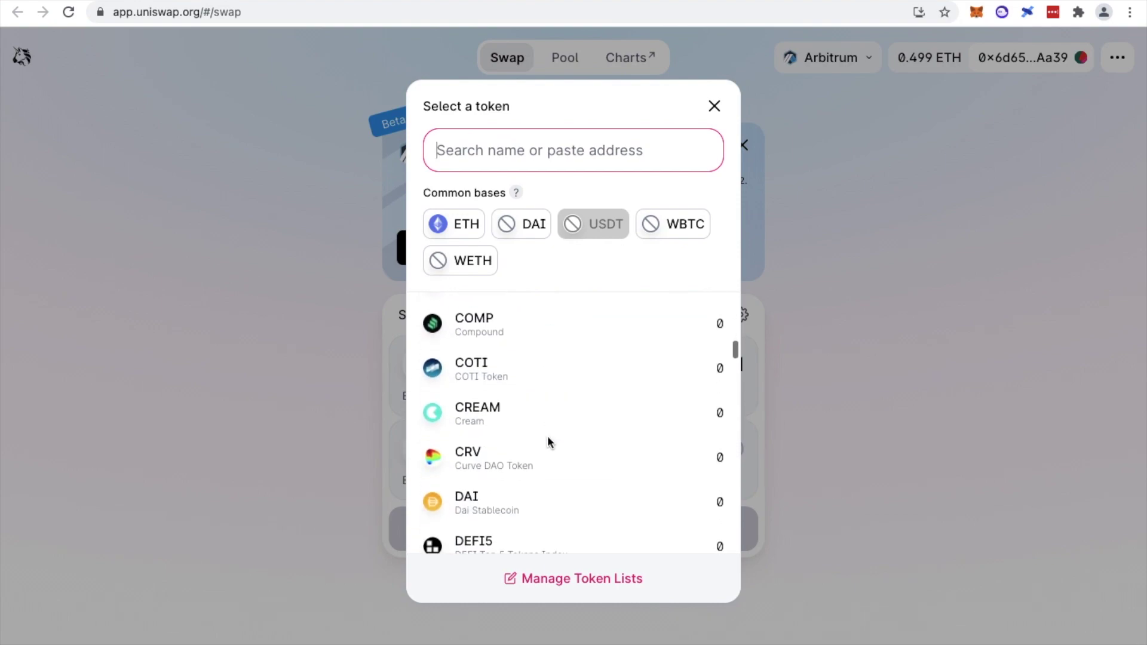
left_click(512, 456)
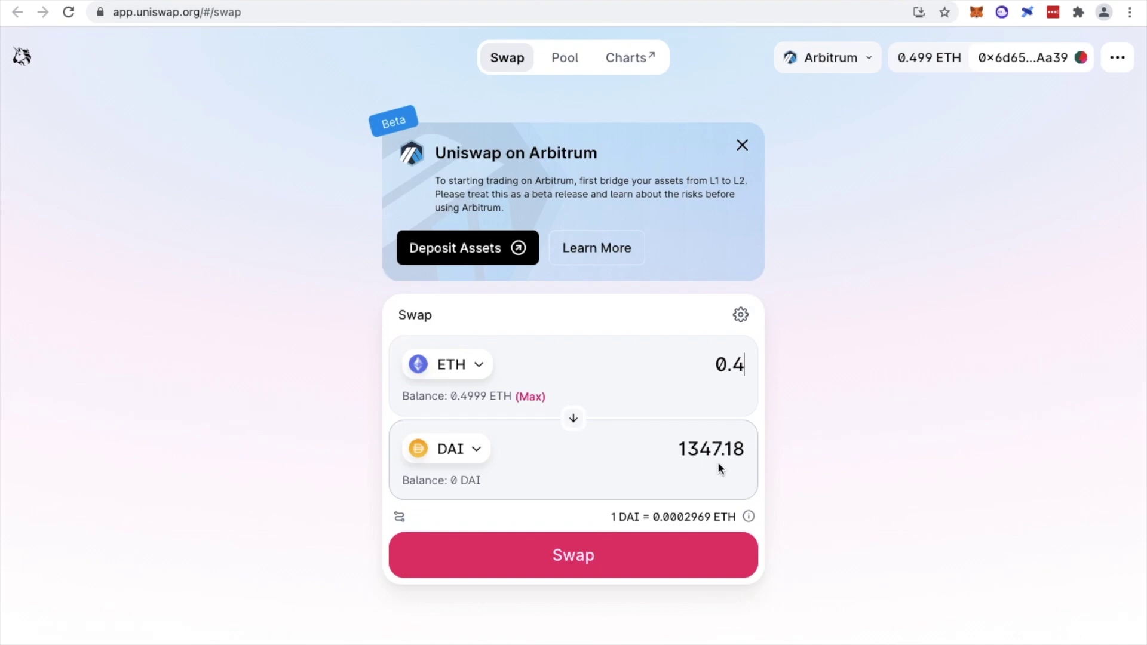
Step: Review, confirm, and approve in MetaMask the 0.4 ETH-to-DAI swap for 1347.18 DAI, paying 0.002642 ETH gas
left_click(586, 560)
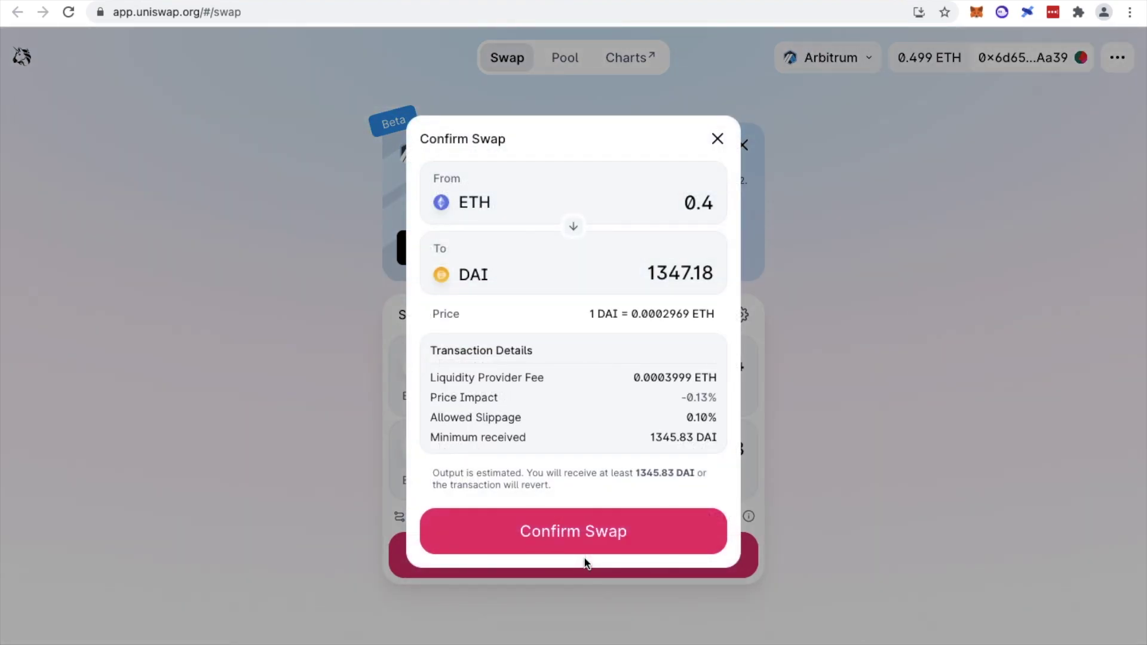
left_click(586, 553)
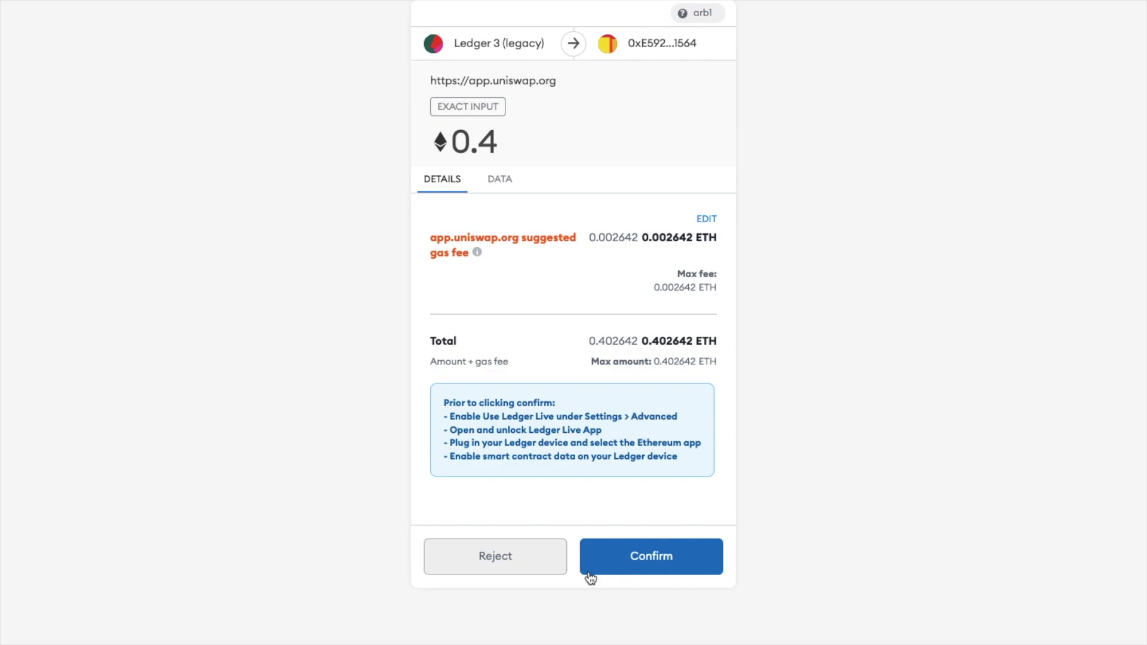
left_click(589, 570)
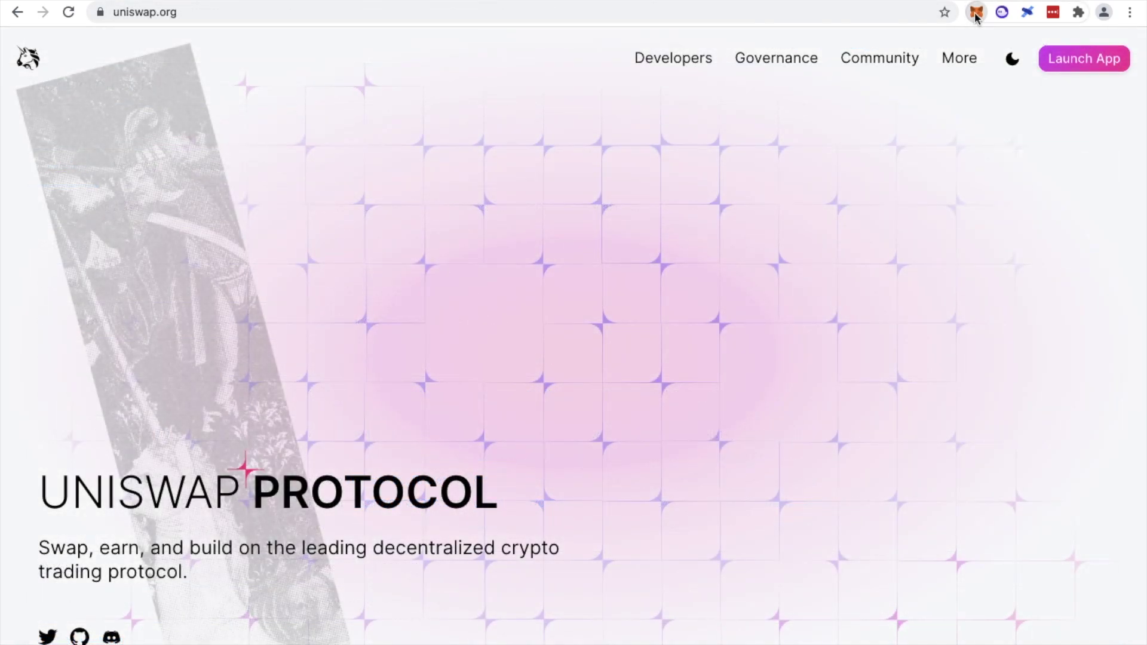
Step: Switch the MetaMask wallet network back to Ethereum Mainnet
left_click(976, 13)
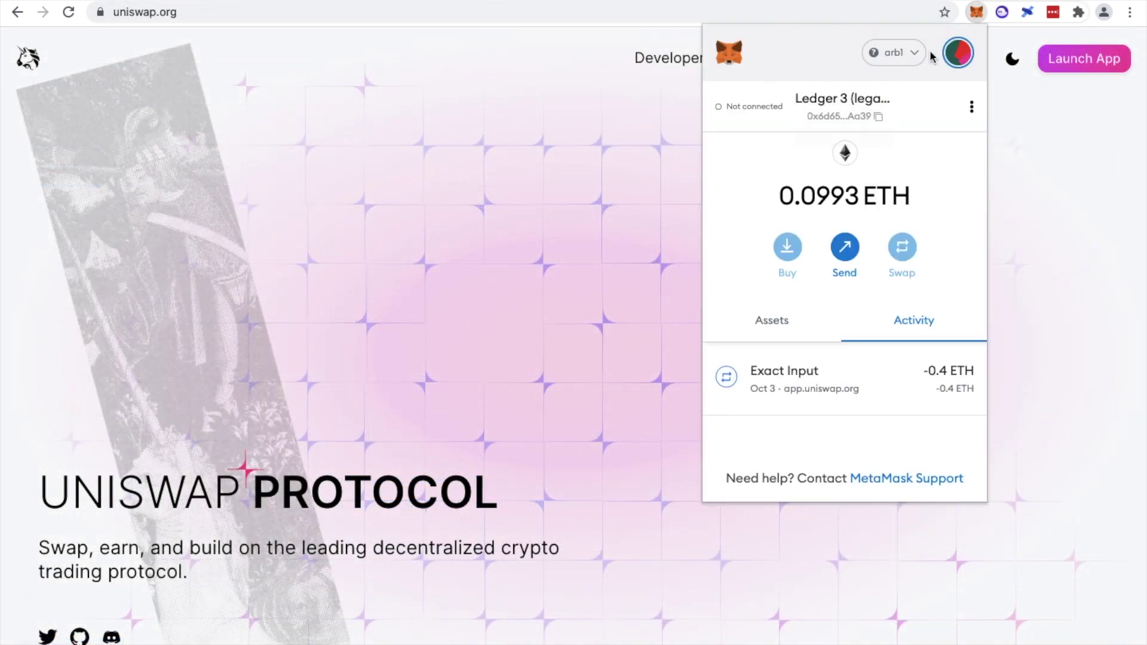
left_click(914, 58)
left_click(835, 170)
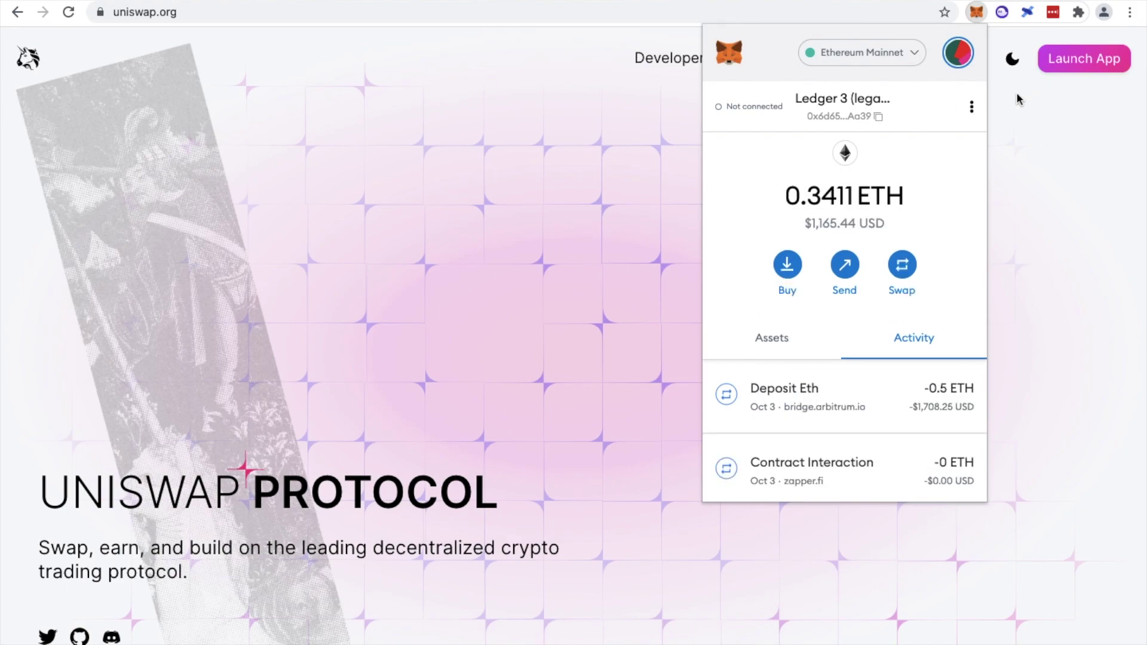
left_click(1059, 97)
Step: Launch the Uniswap app and set up a 0.4 ETH-to-DAI swap quoting 1365.43 DAI, sending it to MetaMask
left_click(1068, 59)
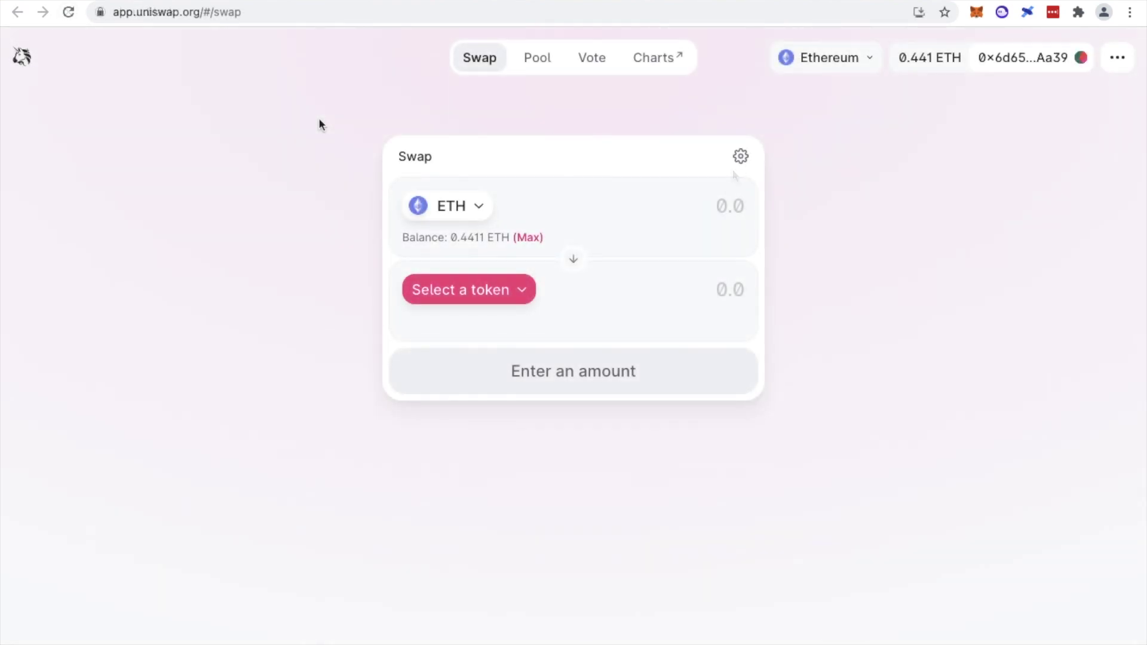
left_click(482, 306)
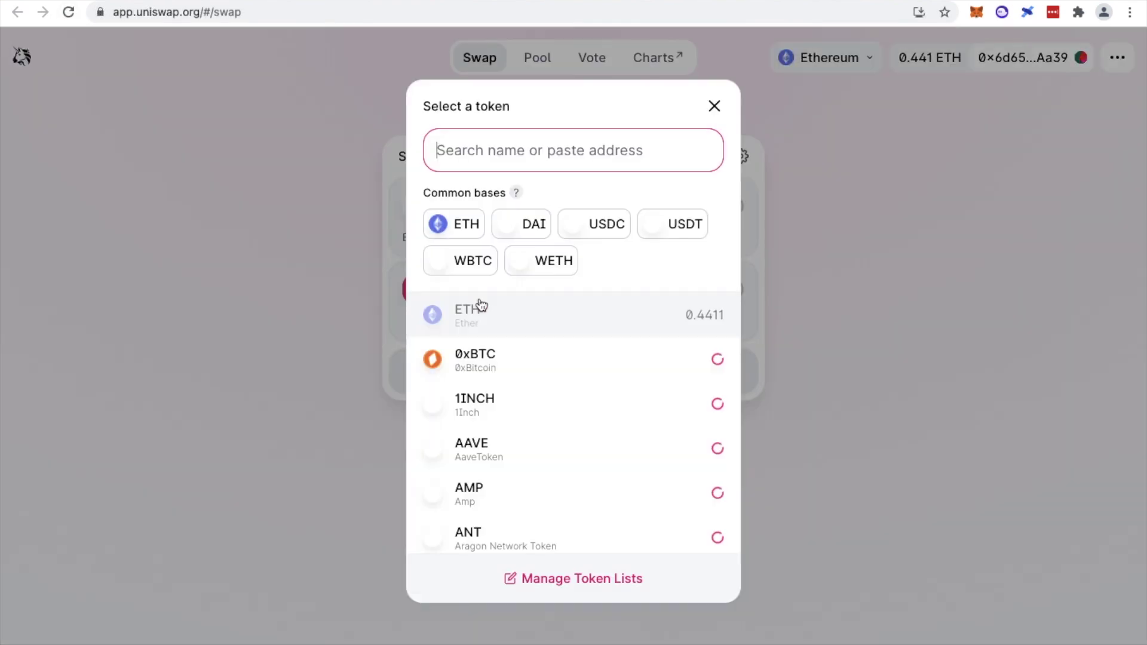
left_click(517, 227)
left_click(716, 207)
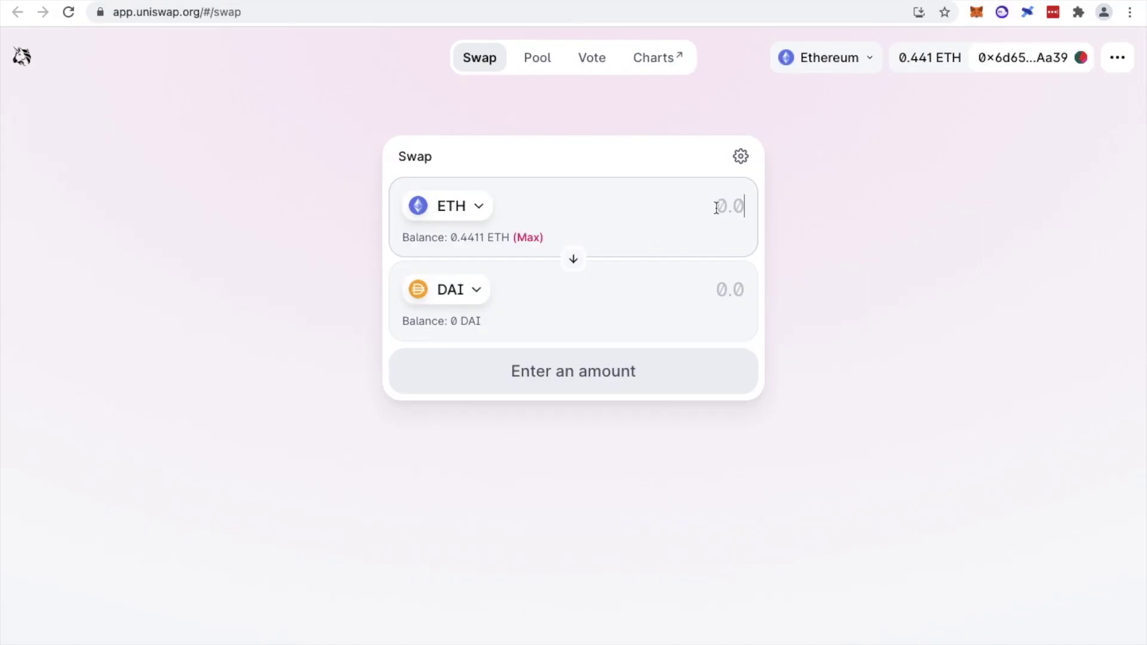
type("0.4")
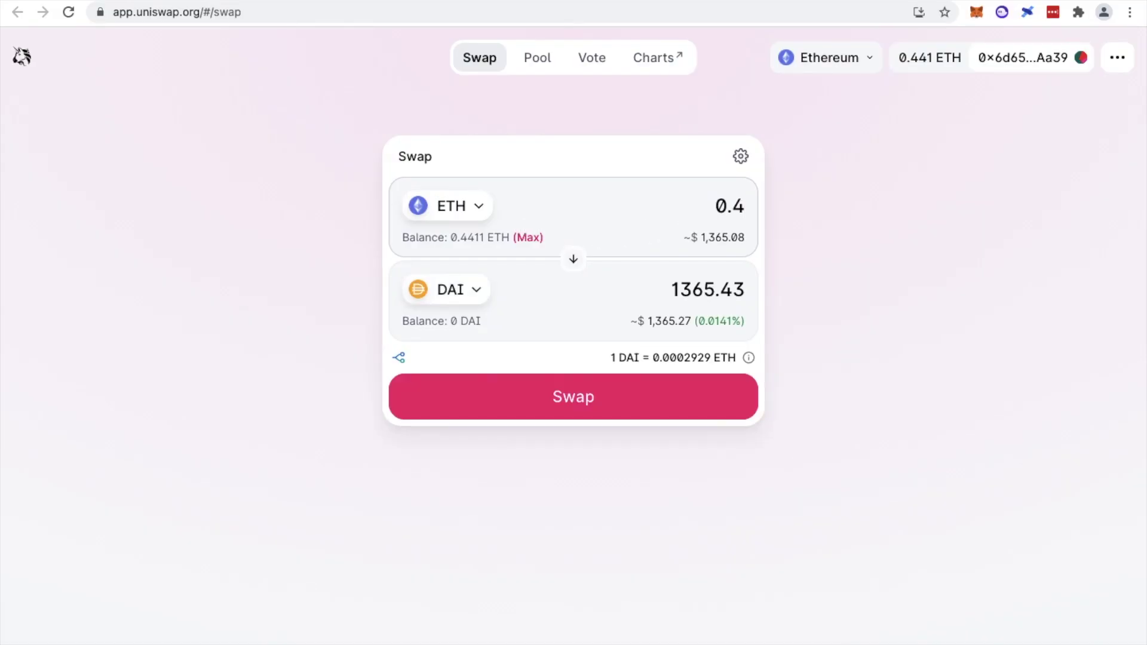
left_click(598, 399)
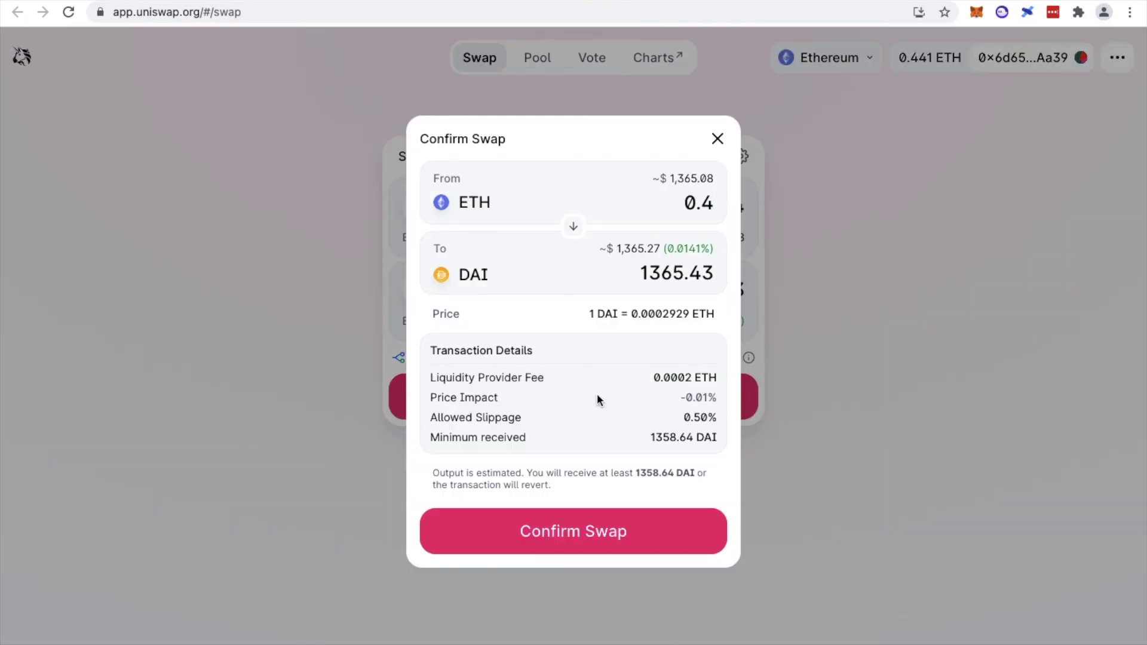
left_click(609, 503)
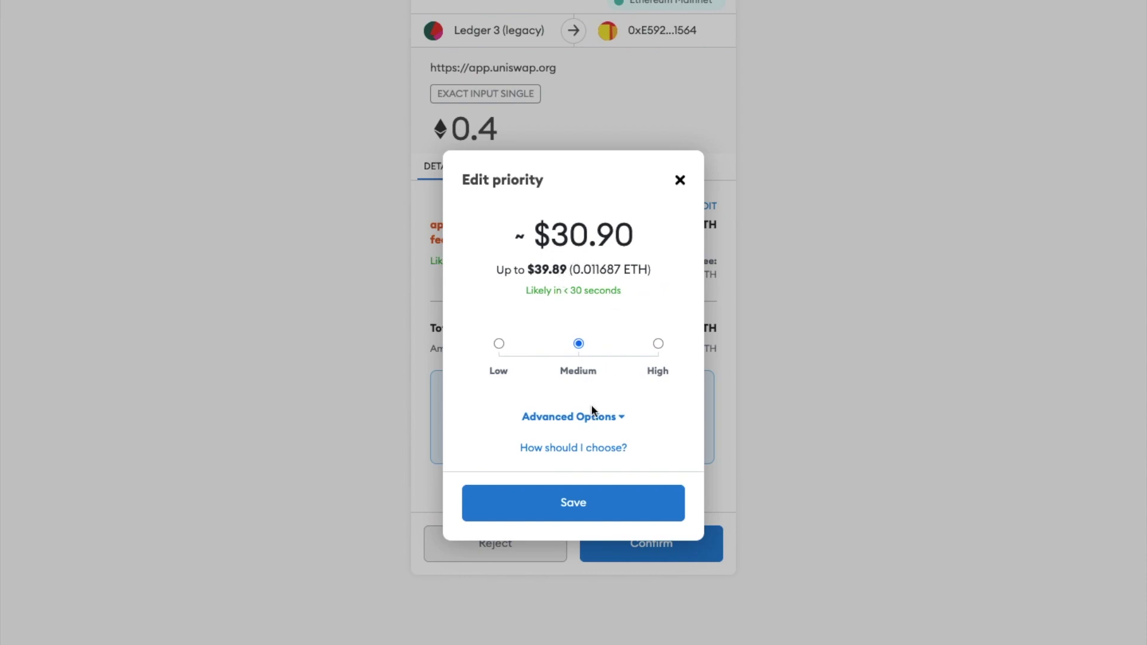
Step: Close MetaMask's gas priority options without changing them, leaving the ~$30.90 fee unconfirmed
left_click(680, 181)
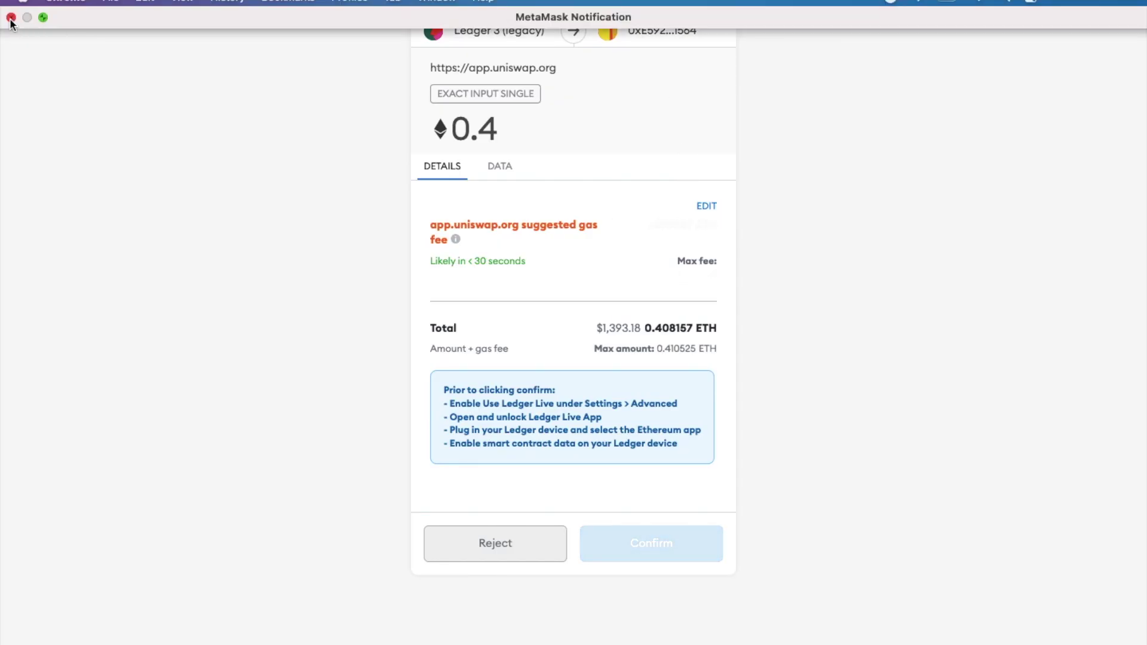